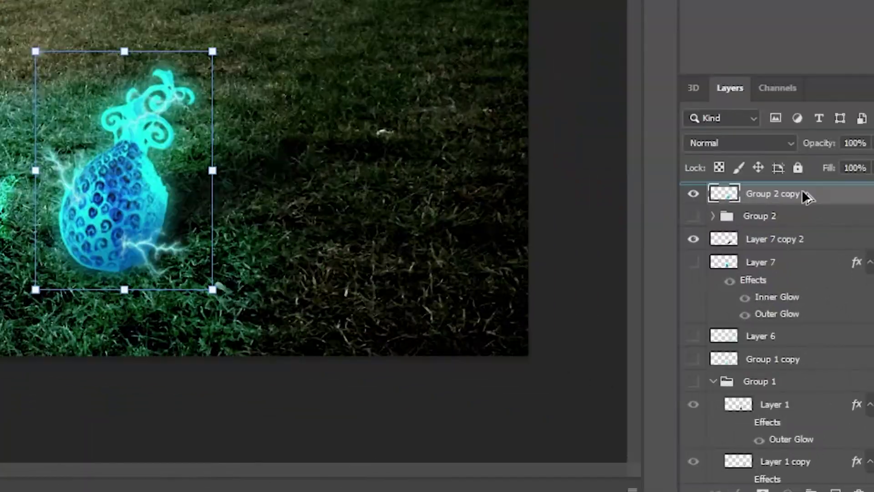
# Duplicate the glowing fruit layer, limit its blending to the red channel, and nudge it left.
pyautogui.hotkey('ctrl', 'j')
pyautogui.rightClick(801, 467)
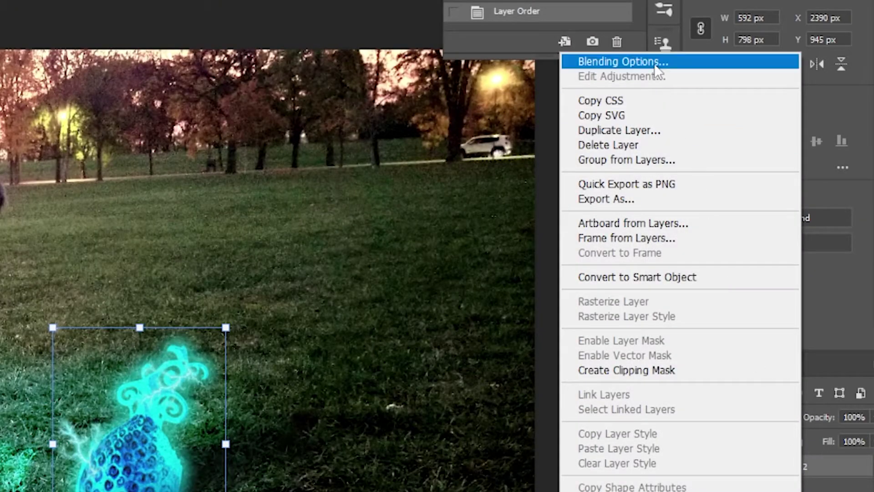
pyautogui.click(637, 60)
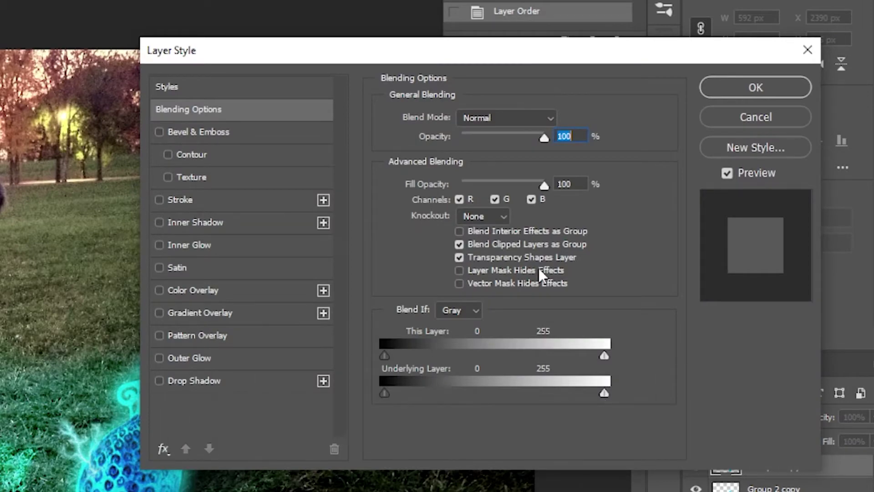
pyautogui.click(494, 198)
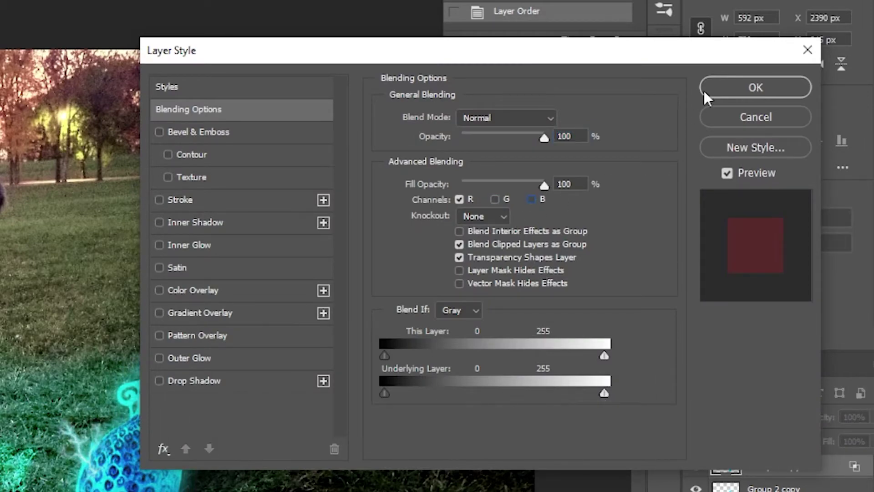
pyautogui.click(706, 89)
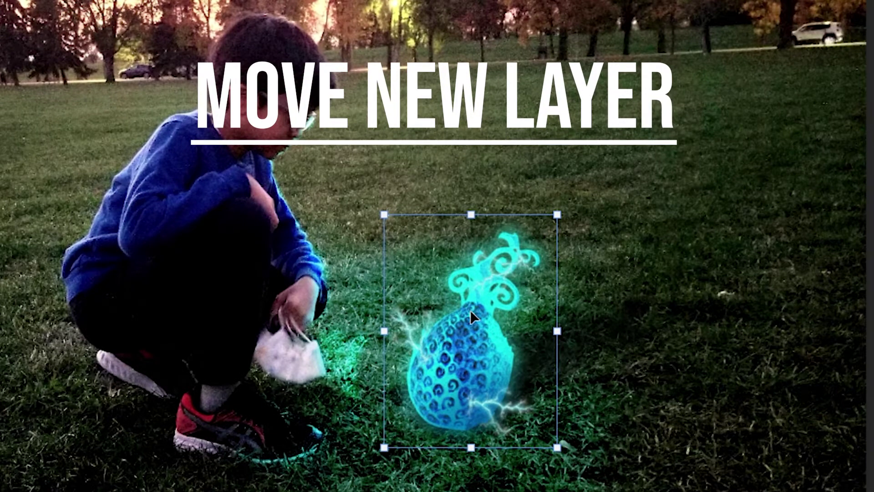
pyautogui.press('Left')
pyautogui.press('Left')
pyautogui.press('Left')
pyautogui.press('Left')
pyautogui.press('Left')
pyautogui.press('Left')
pyautogui.press('Left')
pyautogui.press('Left')
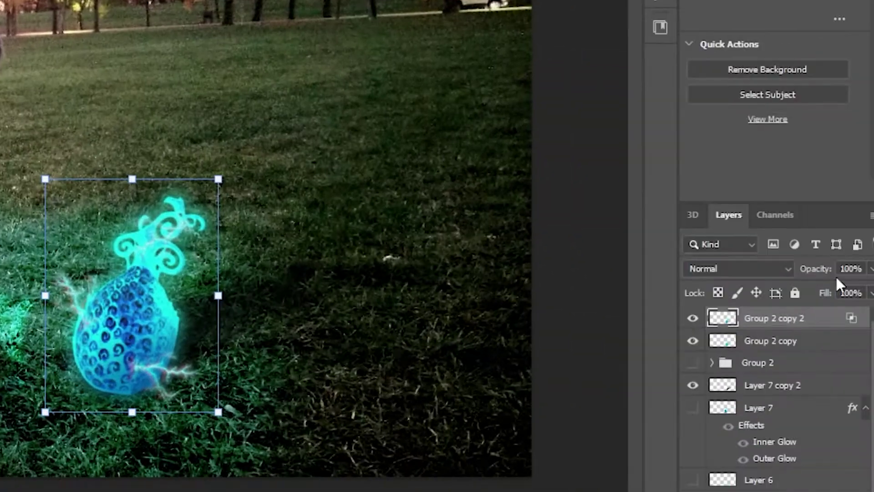
# Make another fruit copy blend only the green channel and shift it slightly right.
pyautogui.rightClick(797, 319)
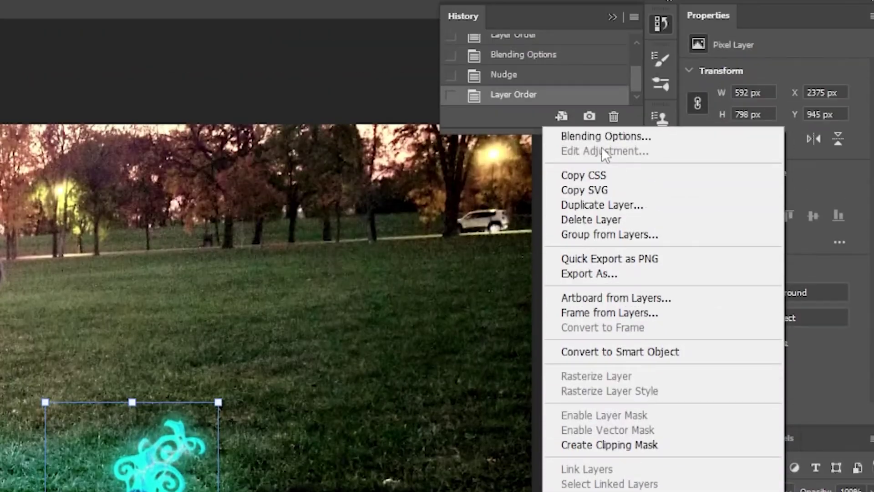
pyautogui.click(601, 135)
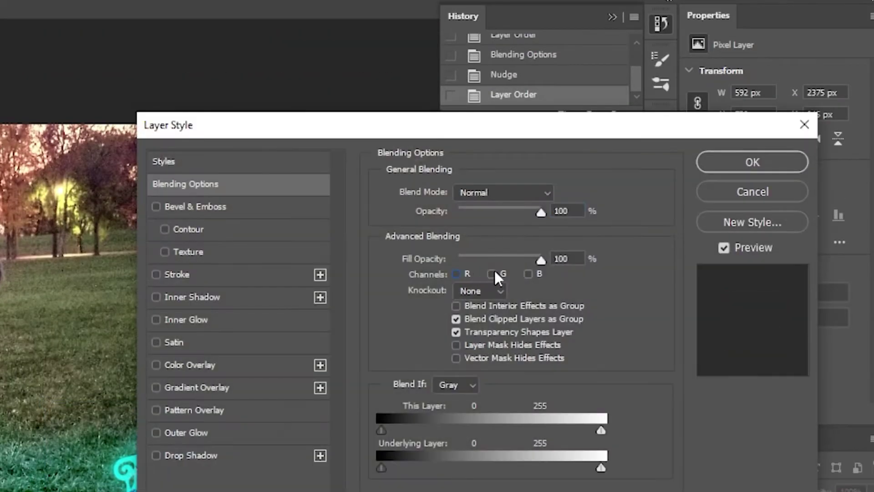
pyautogui.click(456, 273)
pyautogui.click(728, 170)
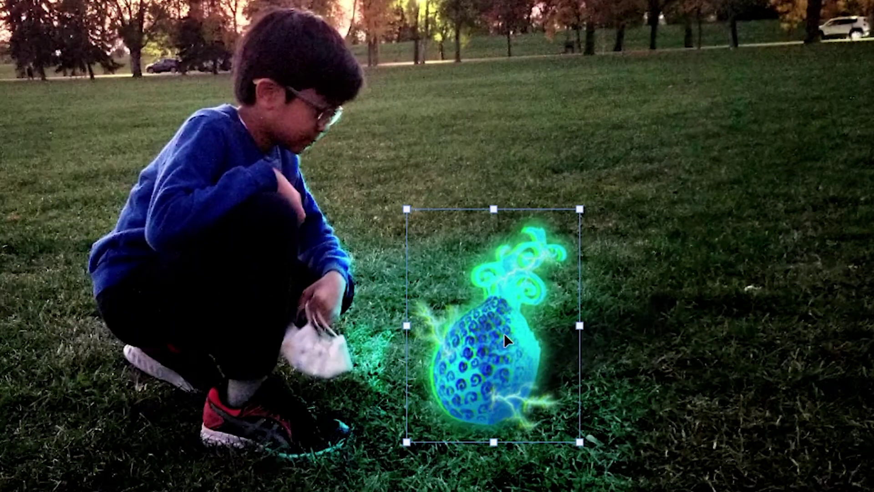
pyautogui.moveTo(480, 336); pyautogui.dragTo(482, 336)
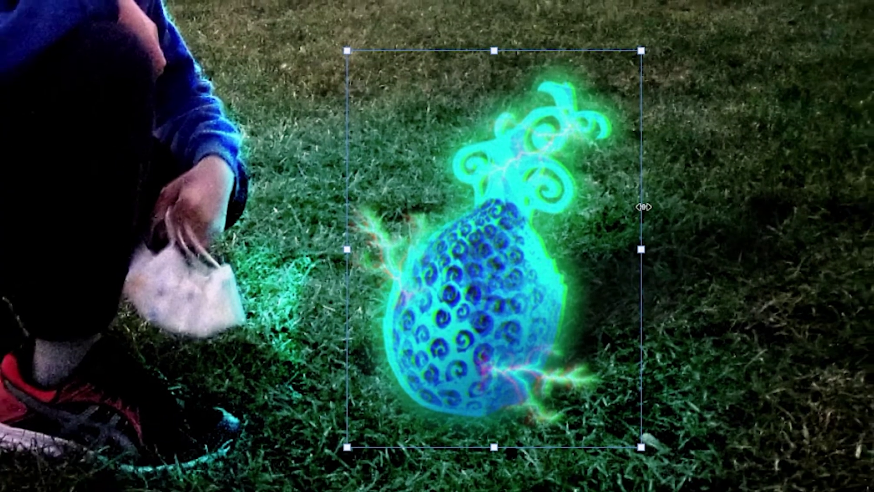
pyautogui.hotkey('ctrl', 'j')
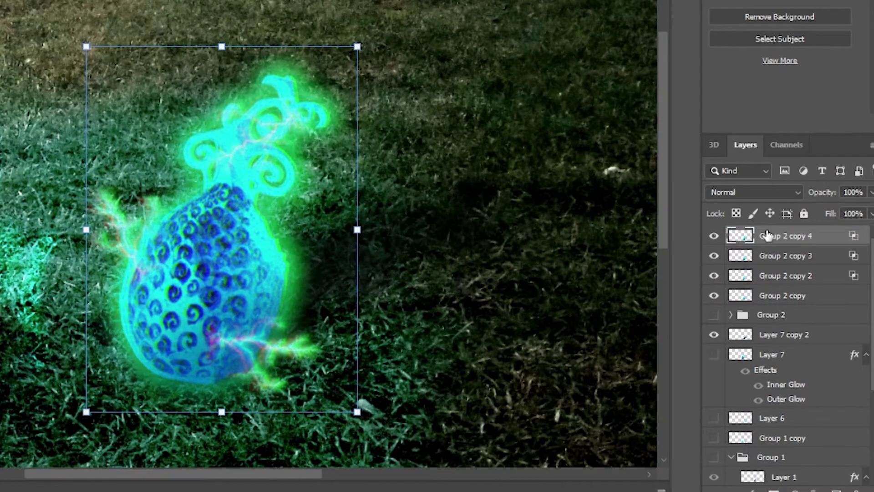
# Set the newest fruit copy to blend only the blue channel and nudge it slightly offset.
pyautogui.rightClick(769, 236)
pyautogui.click(608, 50)
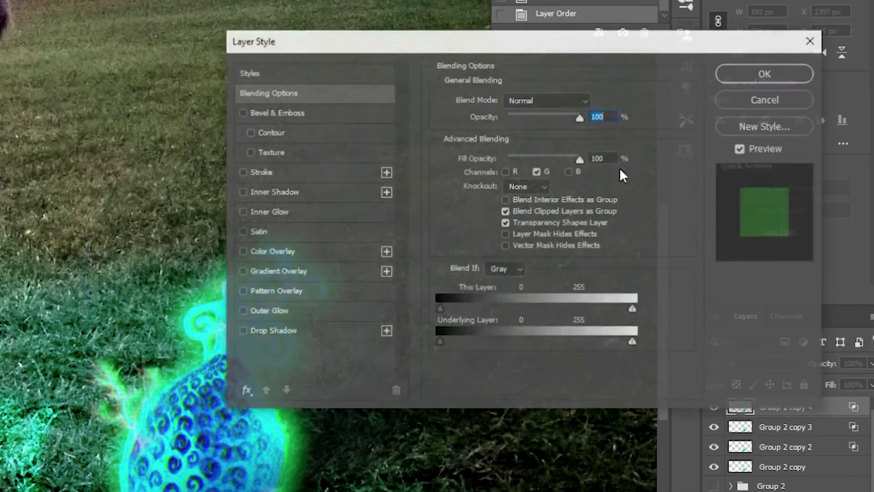
pyautogui.click(536, 171)
pyautogui.click(570, 172)
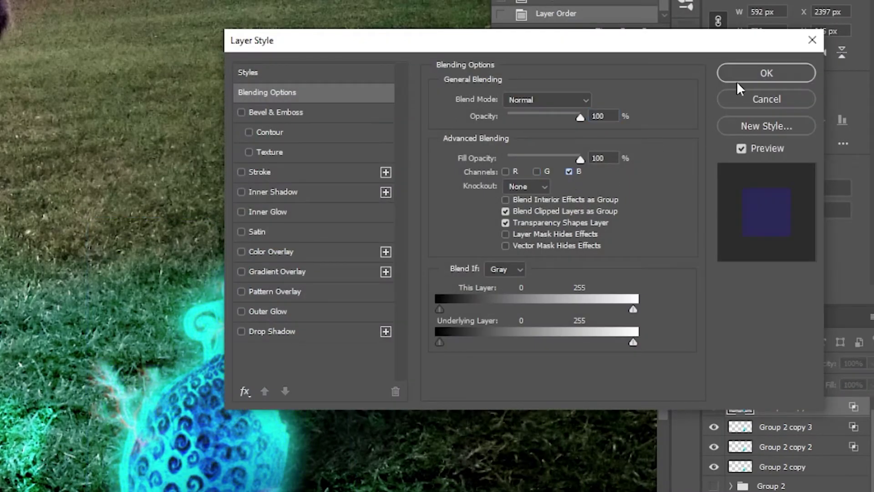
pyautogui.click(767, 75)
pyautogui.press('Left')
pyautogui.press('Left')
pyautogui.press('Left')
pyautogui.press('Left')
pyautogui.press('Left')
pyautogui.press('Left')
pyautogui.press('Left')
pyautogui.press('Left')
pyautogui.press('Left')
pyautogui.press('Right')
pyautogui.press('Right')
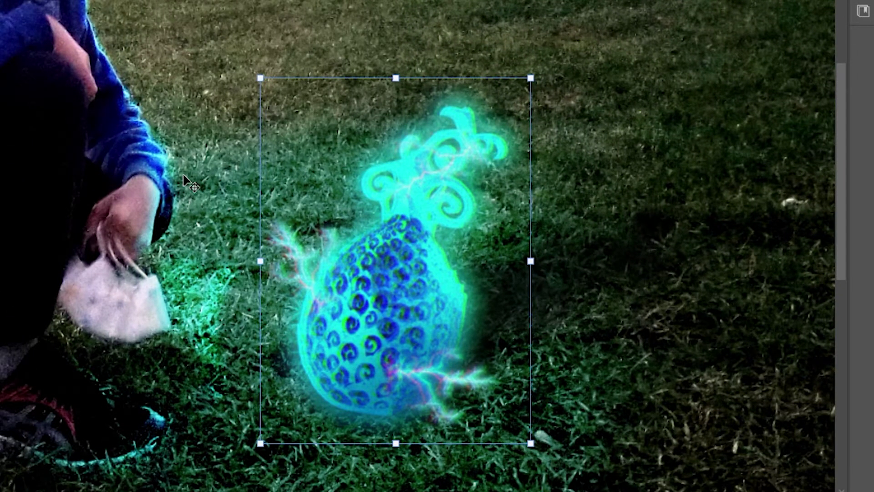
pyautogui.press('Left')
pyautogui.press('Left')
pyautogui.press('Left')
pyautogui.press('Left')
pyautogui.press('Left')
pyautogui.press('Left')
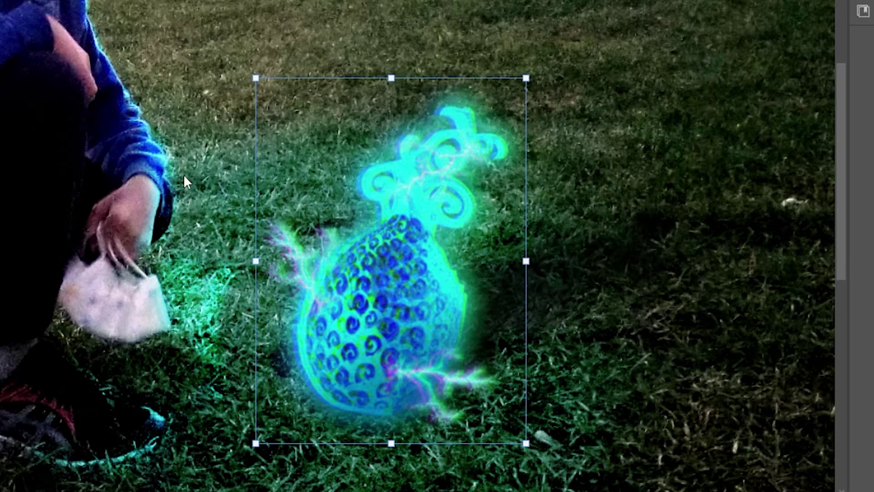
pyautogui.press('Right')
pyautogui.press('Right')
pyautogui.press('Right')
pyautogui.press('Right')
pyautogui.press('Right')
pyautogui.press('Right')
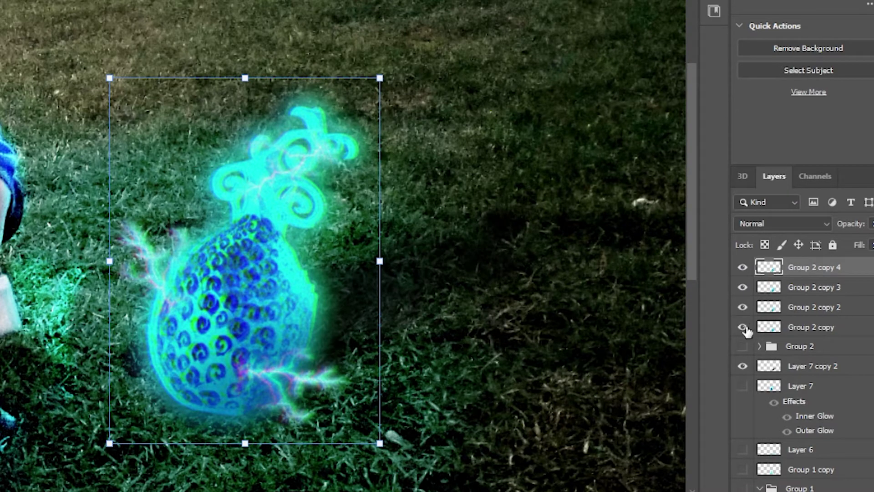
# Select Group 2 copy through Group 2 copy 4 and merge them into one layer.
pyautogui.click(742, 326)
pyautogui.click(771, 332)
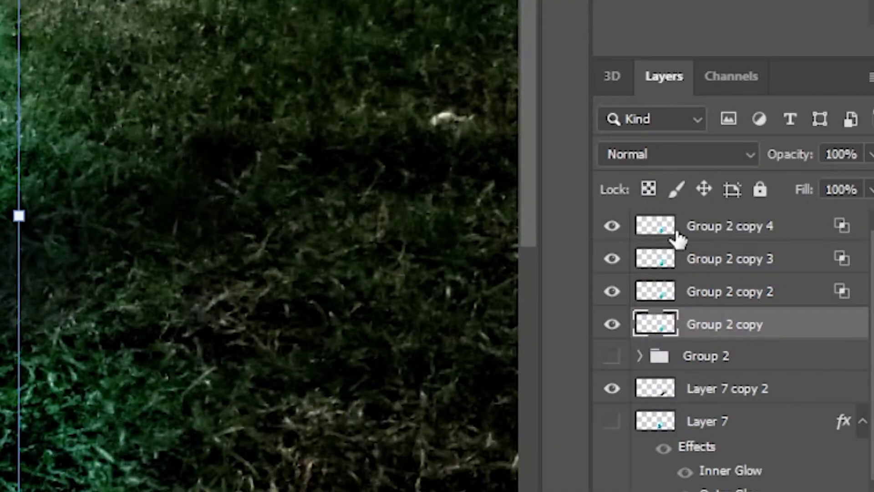
pyautogui.keyDown('shift'); pyautogui.click(676, 231); pyautogui.keyUp('shift')
pyautogui.rightClick(674, 229)
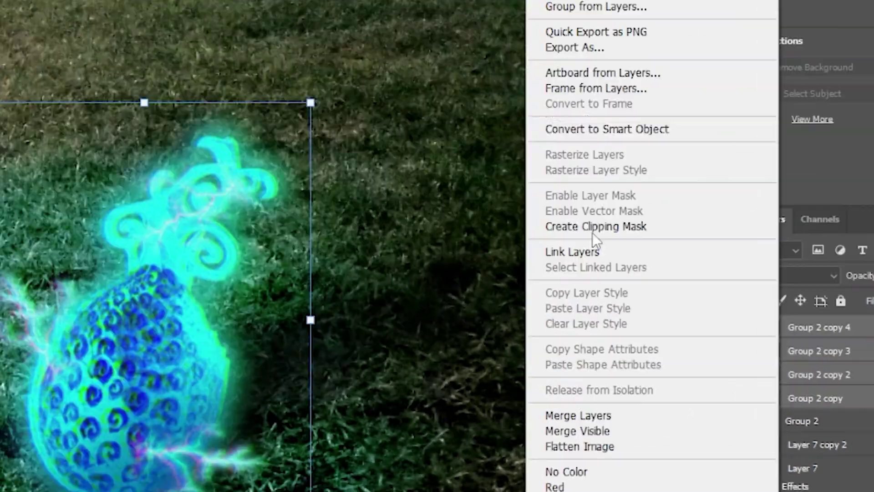
pyautogui.click(611, 420)
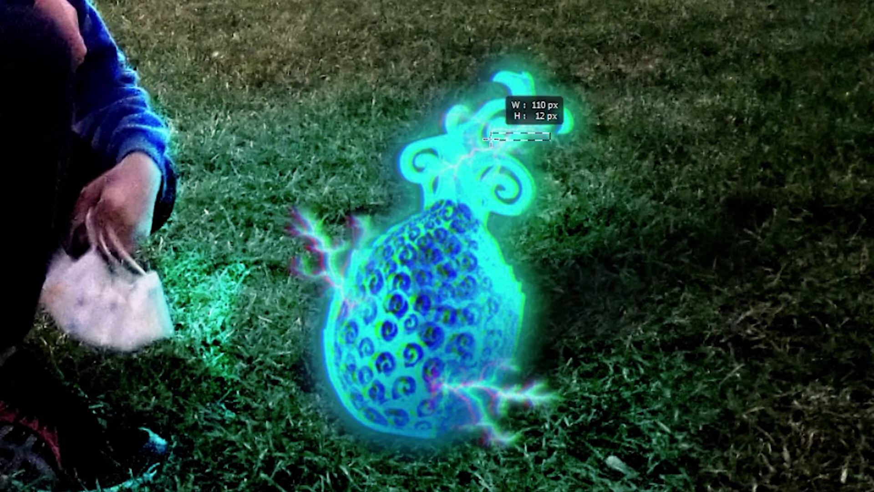
# Marquee two thin strips across the fruit and shift their pixels to the left.
pyautogui.moveTo(549, 134); pyautogui.dragTo(481, 142)
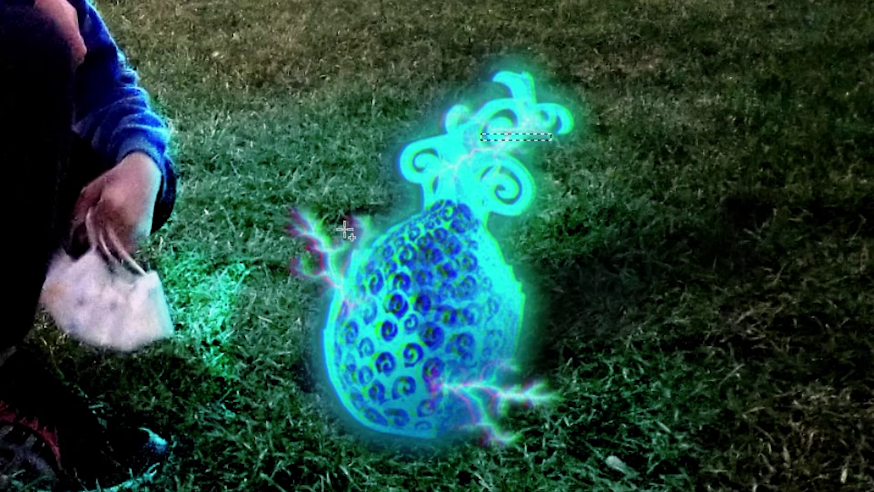
pyautogui.moveTo(341, 228)
pyautogui.mouseDown()
pyautogui.moveTo(420, 235)
pyautogui.moveTo(384, 231)
pyautogui.mouseUp()
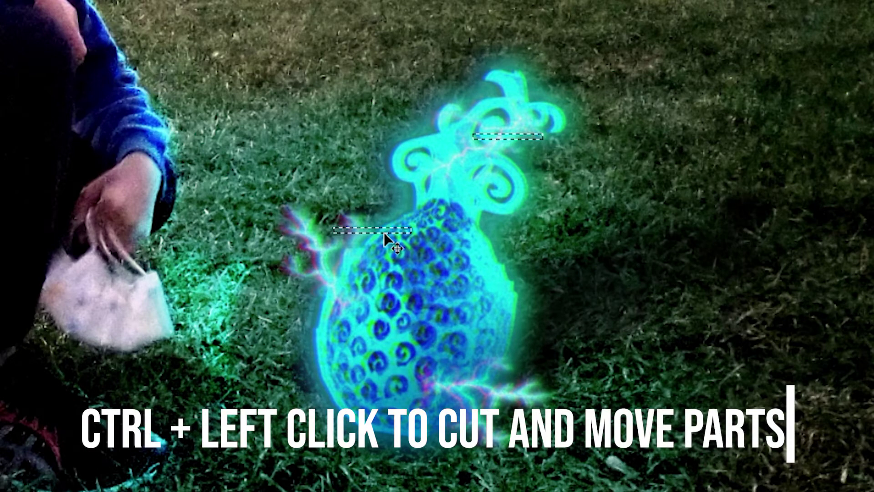
pyautogui.hotkey('ctrl', 'z')
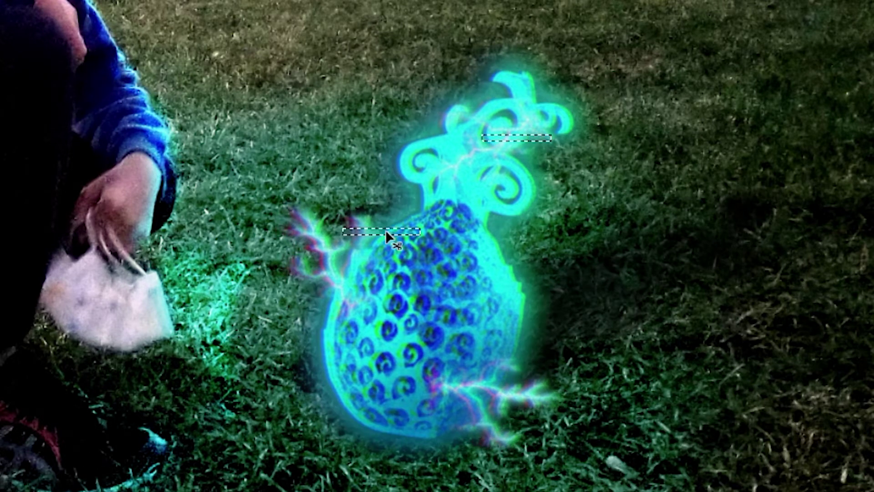
pyautogui.moveTo(389, 229); pyautogui.dragTo(376, 229)
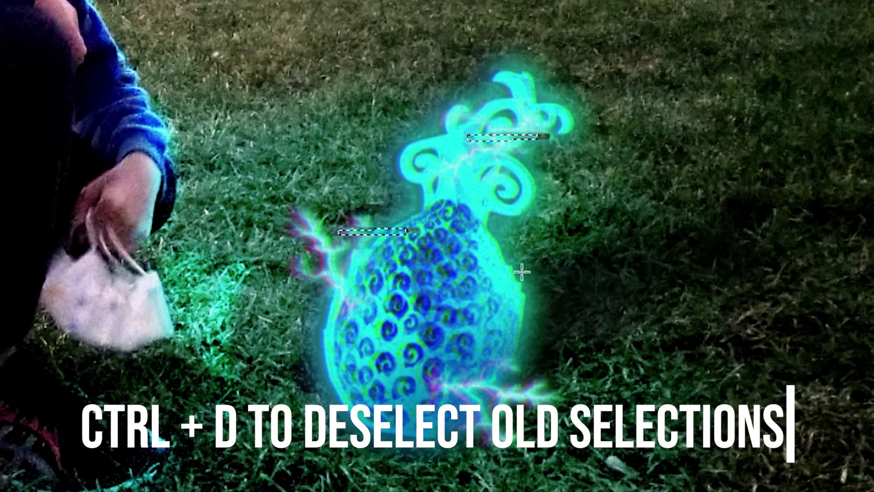
# Offset thin strips across the fruit's middle to the right and a bottom strip left.
pyautogui.moveTo(526, 272); pyautogui.dragTo(456, 267)
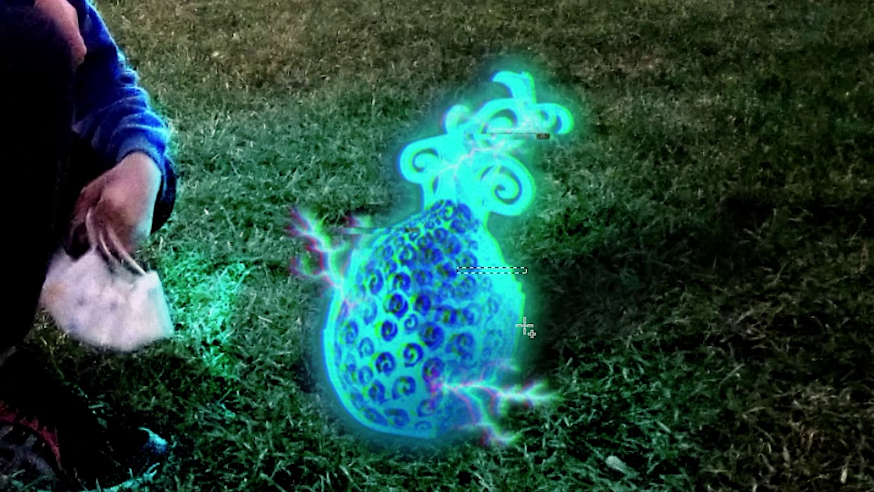
pyautogui.moveTo(384, 310); pyautogui.dragTo(493, 314)
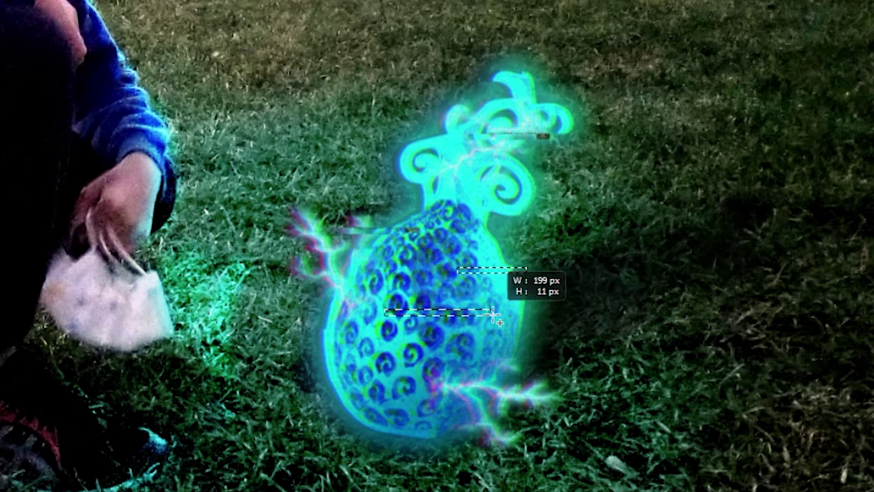
pyautogui.moveTo(467, 313); pyautogui.dragTo(480, 313)
pyautogui.moveTo(323, 363); pyautogui.dragTo(410, 371)
pyautogui.moveTo(487, 427); pyautogui.dragTo(383, 415)
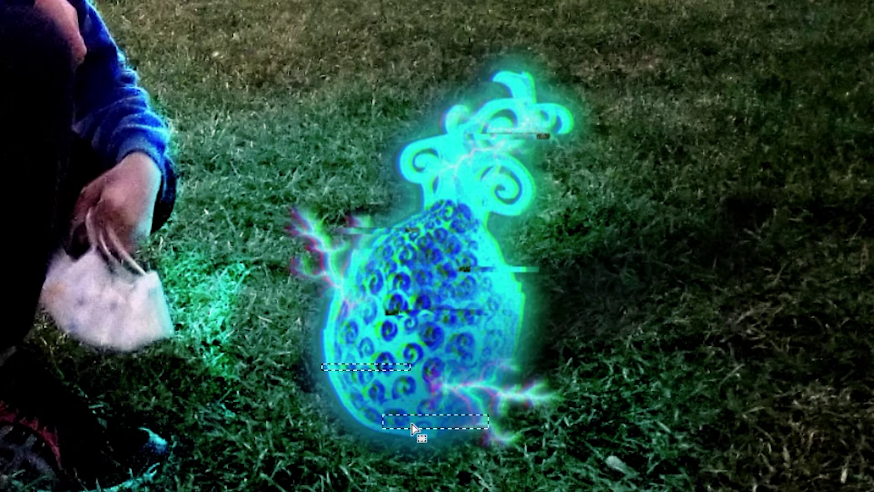
pyautogui.moveTo(411, 423); pyautogui.dragTo(392, 423)
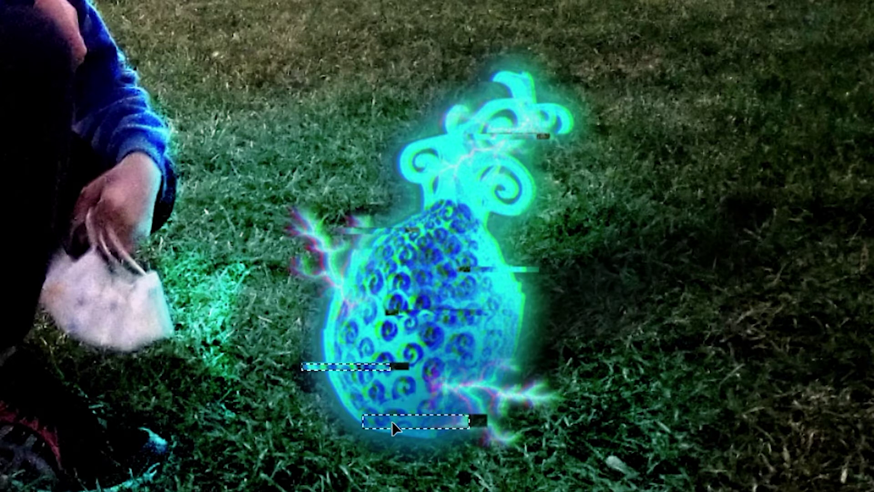
# Offset more thin strips near the fruit's bottom and top, then clear the selection.
pyautogui.moveTo(422, 397)
pyautogui.mouseDown()
pyautogui.moveTo(508, 404)
pyautogui.moveTo(484, 404)
pyautogui.mouseUp()
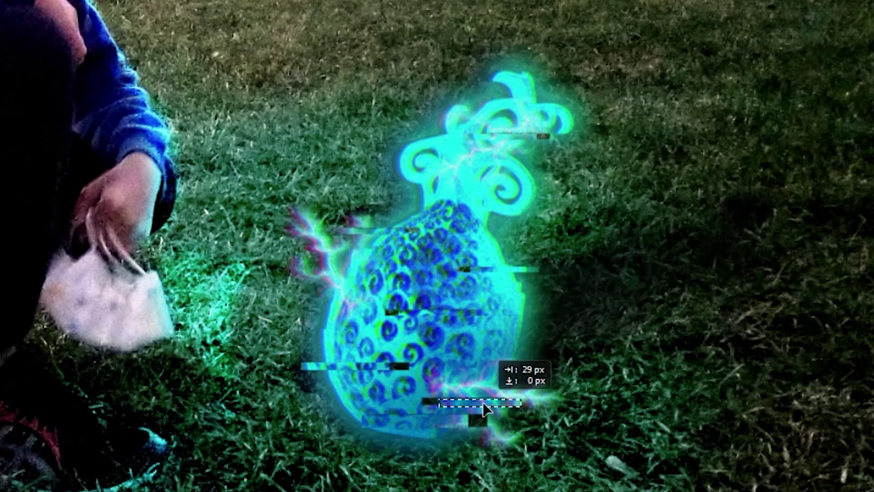
pyautogui.moveTo(309, 265)
pyautogui.mouseDown()
pyautogui.moveTo(388, 274)
pyautogui.moveTo(343, 276)
pyautogui.mouseUp()
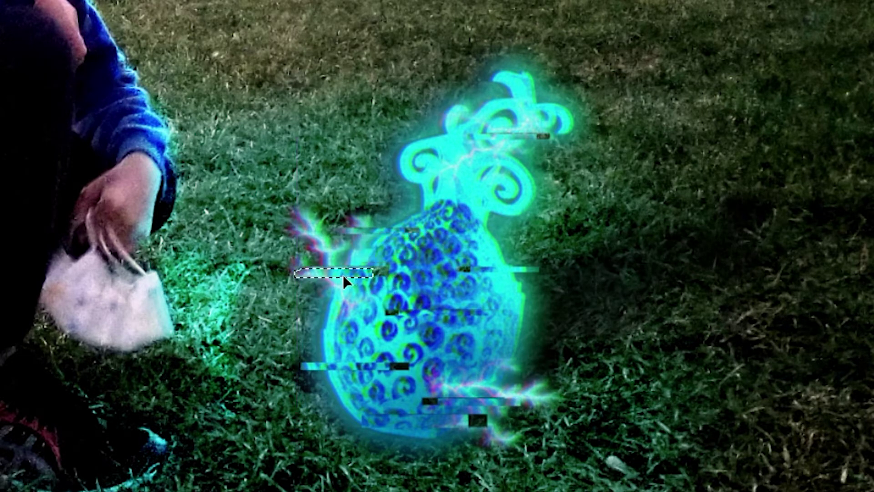
pyautogui.moveTo(531, 322)
pyautogui.mouseDown()
pyautogui.moveTo(459, 330)
pyautogui.moveTo(495, 327)
pyautogui.mouseUp()
pyautogui.moveTo(385, 154)
pyautogui.mouseDown()
pyautogui.moveTo(475, 159)
pyautogui.moveTo(445, 159)
pyautogui.mouseUp()
pyautogui.moveTo(549, 201)
pyautogui.mouseDown()
pyautogui.moveTo(486, 211)
pyautogui.moveTo(520, 204)
pyautogui.mouseUp()
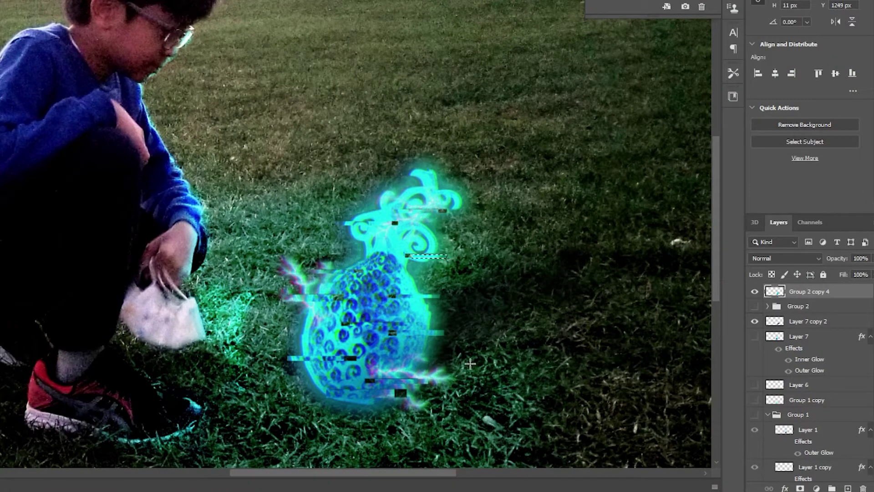
pyautogui.hotkey('ctrl', 'd')
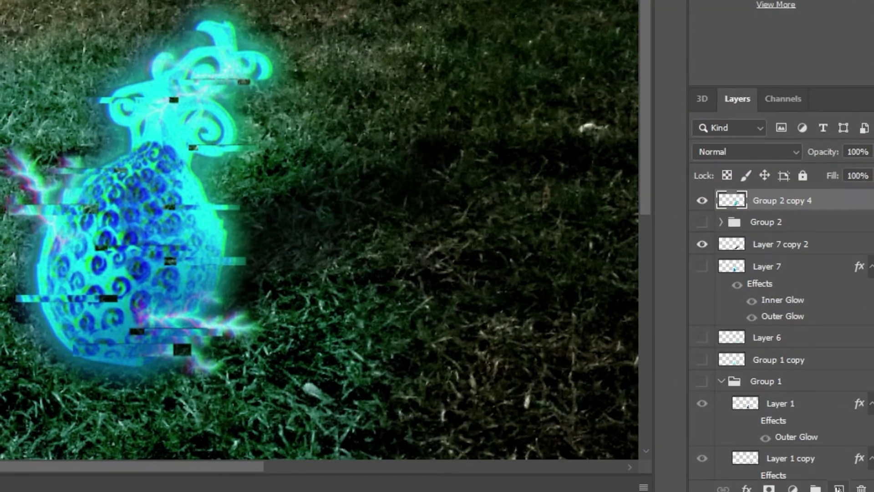
# Add an empty Layer 8 at the top of the stack and switch to the Paint Bucket.
pyautogui.click(838, 489)
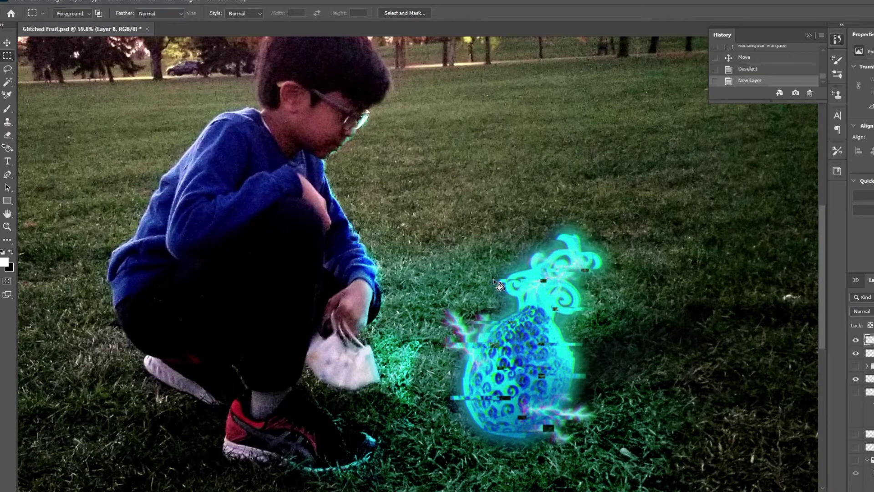
pyautogui.press('g')
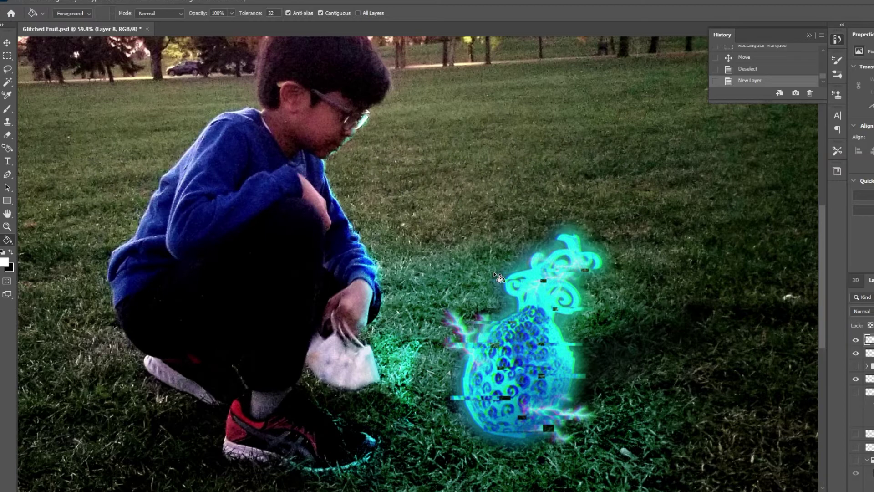
# Fill Layer 8 with white and apply Halftone Pattern, Line type, Size 1, Contrast 17.
pyautogui.click(499, 278)
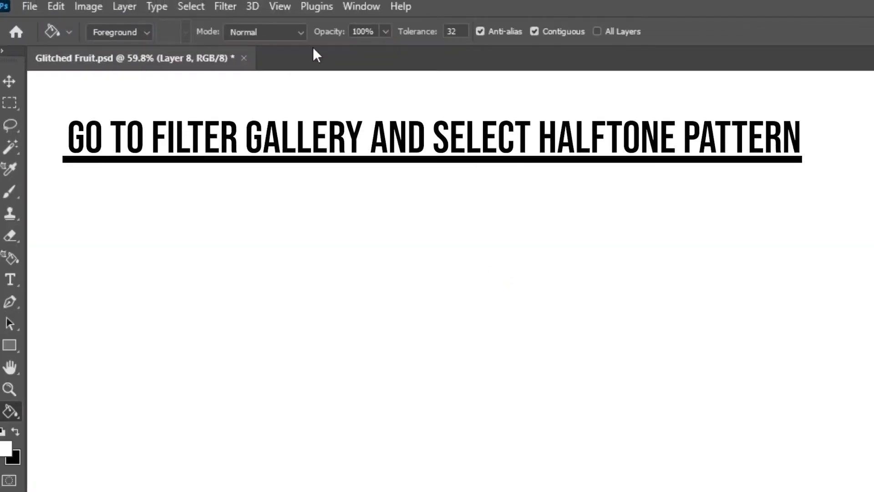
pyautogui.click(227, 6)
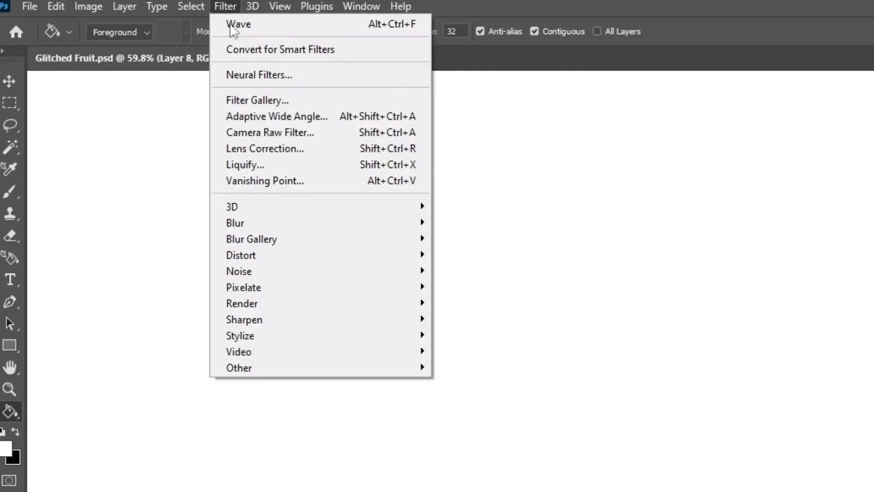
pyautogui.click(348, 106)
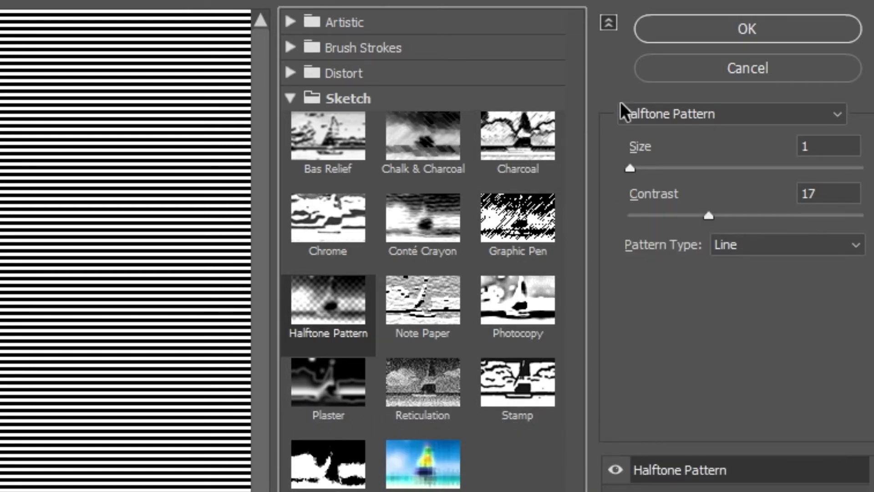
pyautogui.click(736, 28)
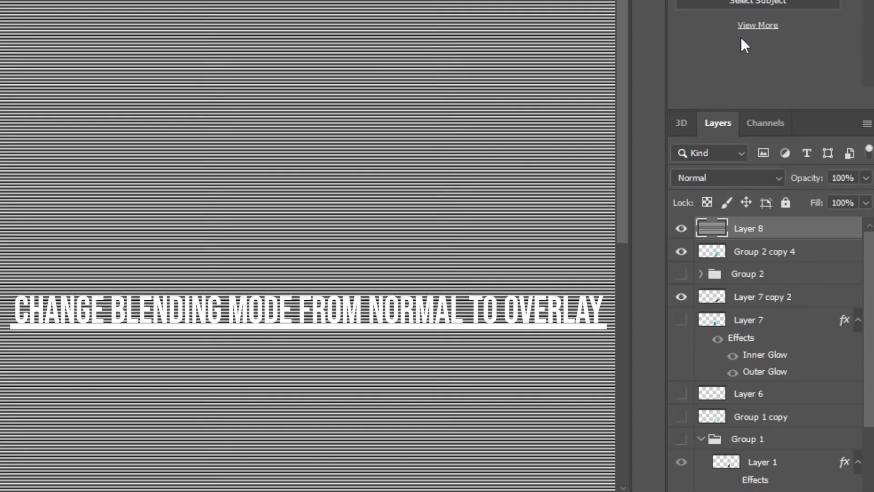
# Set Layer 8 to Overlay blending and clip it to the Group 2 copy 4 fruit layer.
pyautogui.click(717, 182)
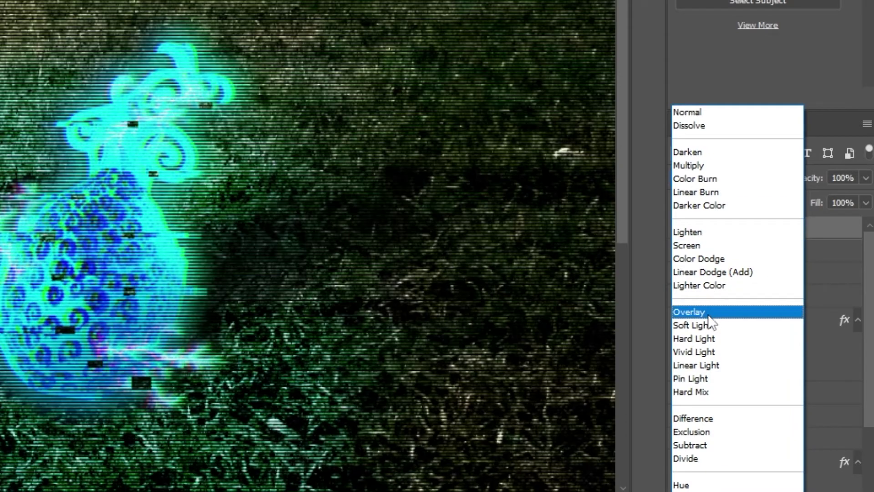
pyautogui.click(709, 313)
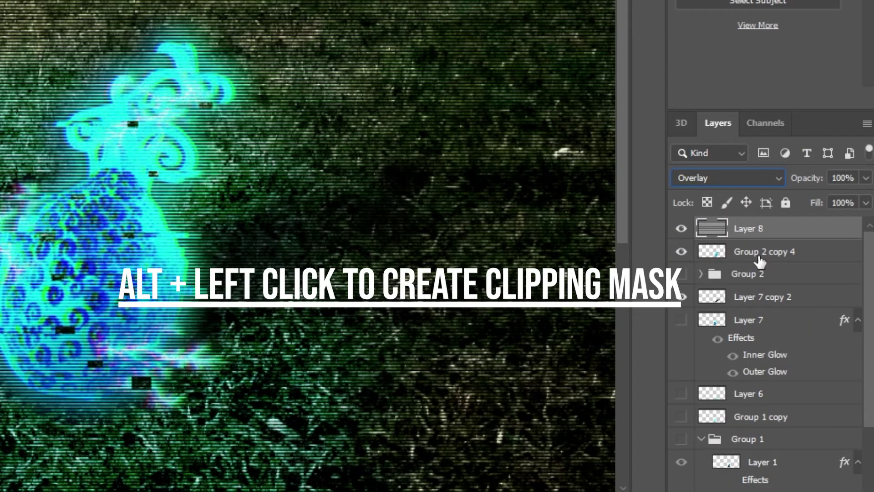
pyautogui.keyDown('alt'); pyautogui.click(761, 232); pyautogui.keyUp('alt')
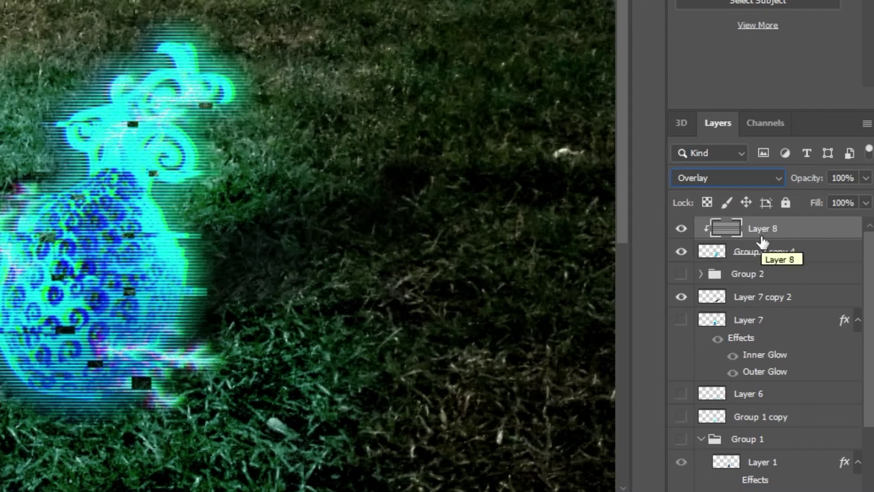
pyautogui.click(802, 259)
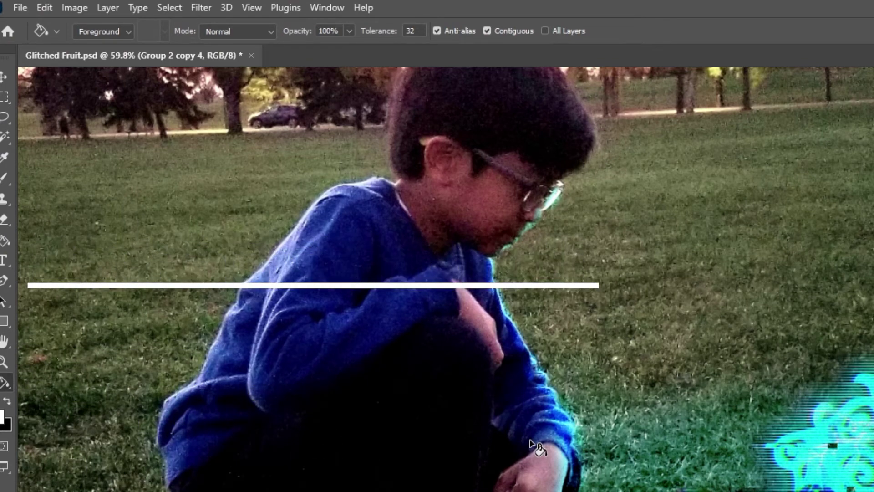
# Apply a Wave distortion to Group 2 copy 4: 5 generators, wavelength 10–120, amplitude 5–35.
pyautogui.click(201, 7)
pyautogui.moveTo(216, 238)
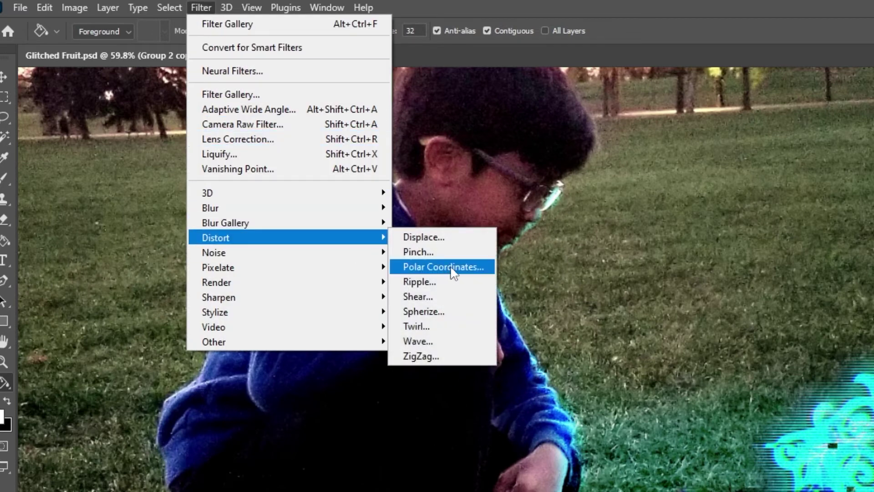
pyautogui.click(460, 340)
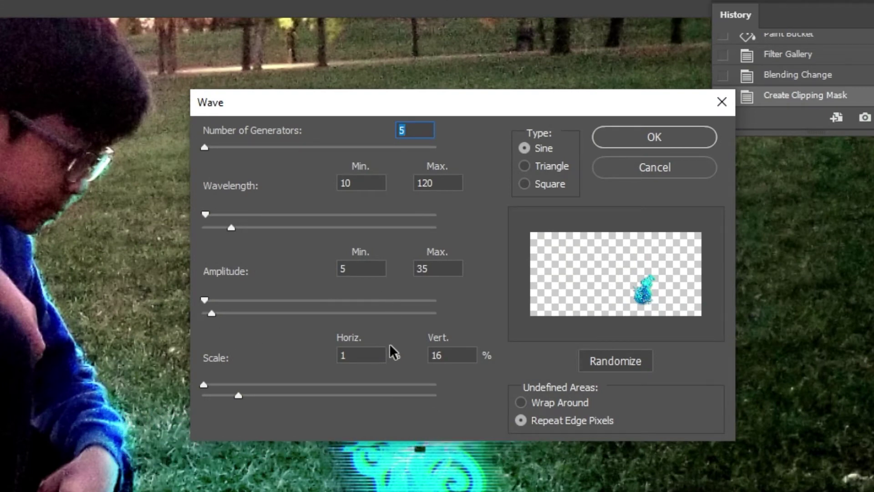
pyautogui.click(647, 145)
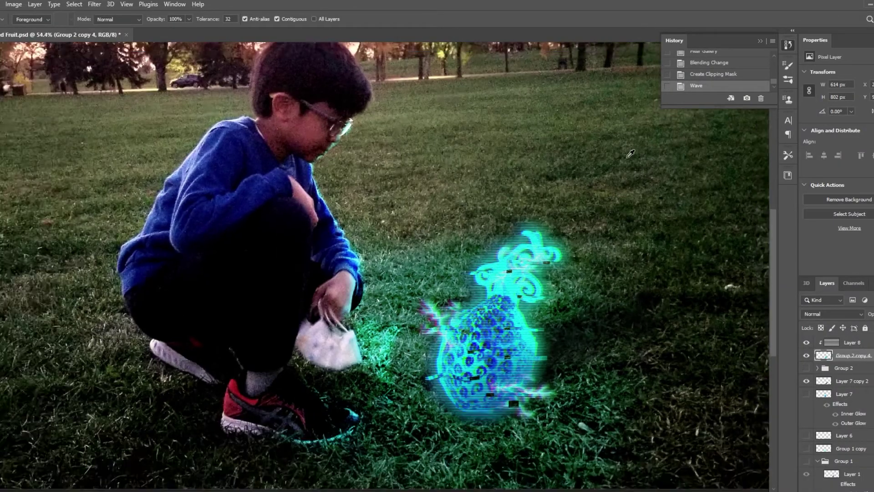
pyautogui.scroll(-3, 631, 154)
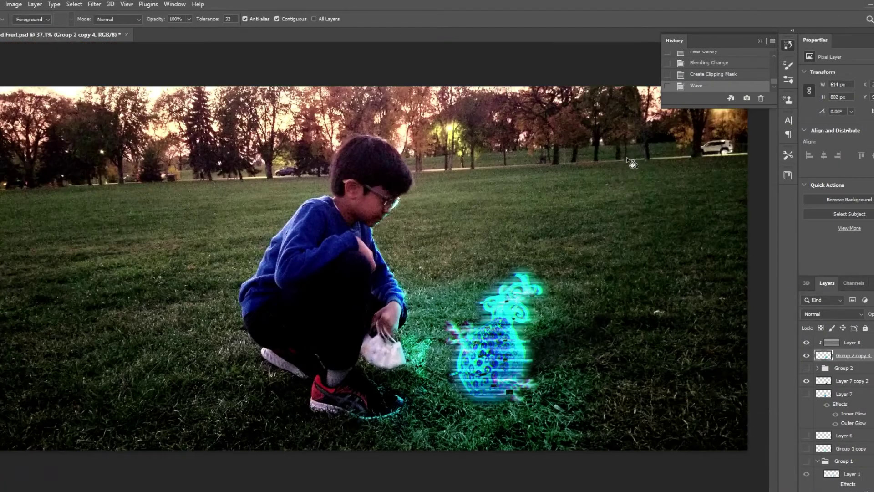
pyautogui.scroll(3, 600, 262)
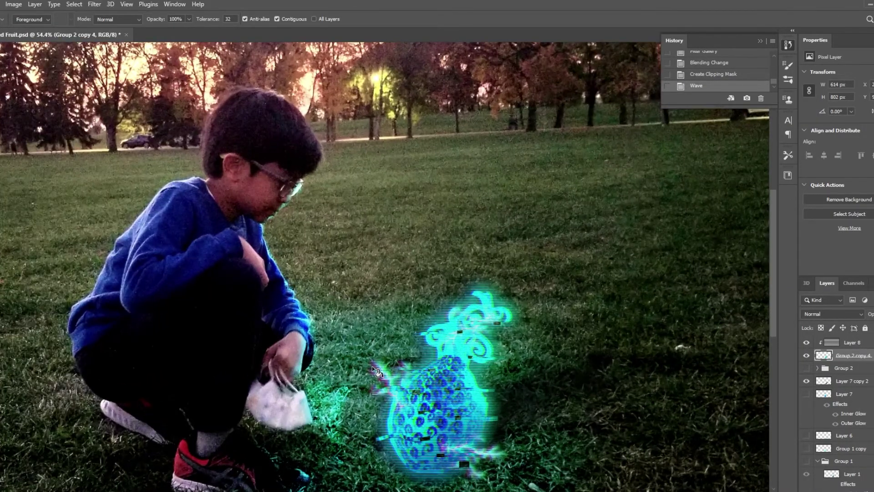
pyautogui.scroll(-2, 373, 367)
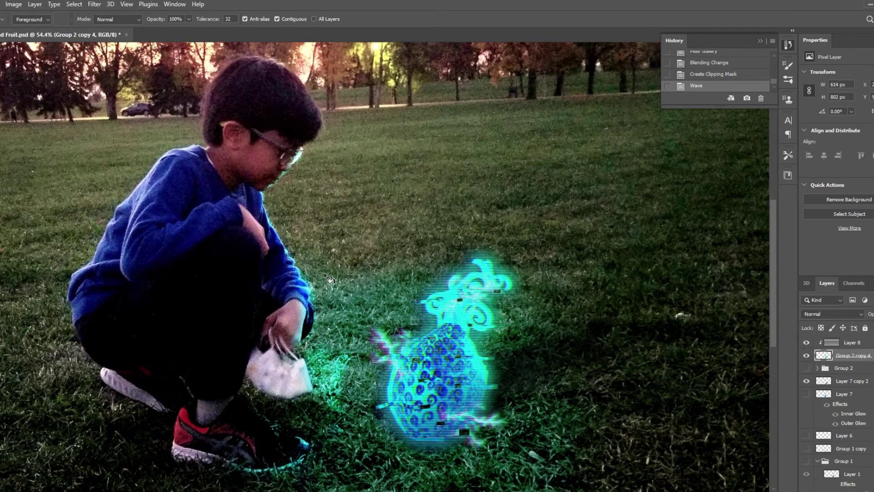
# Apply the Wave filter a second time to further warp the fruit into wavy strips.
pyautogui.click(94, 4)
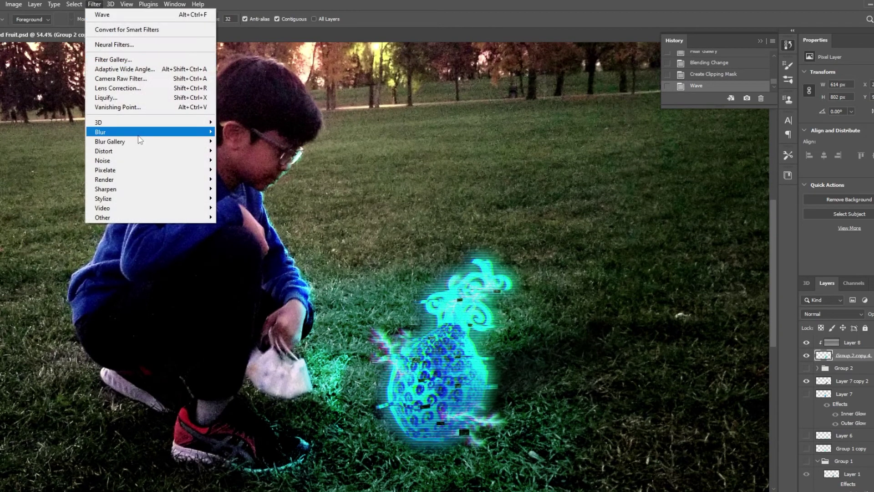
pyautogui.click(265, 220)
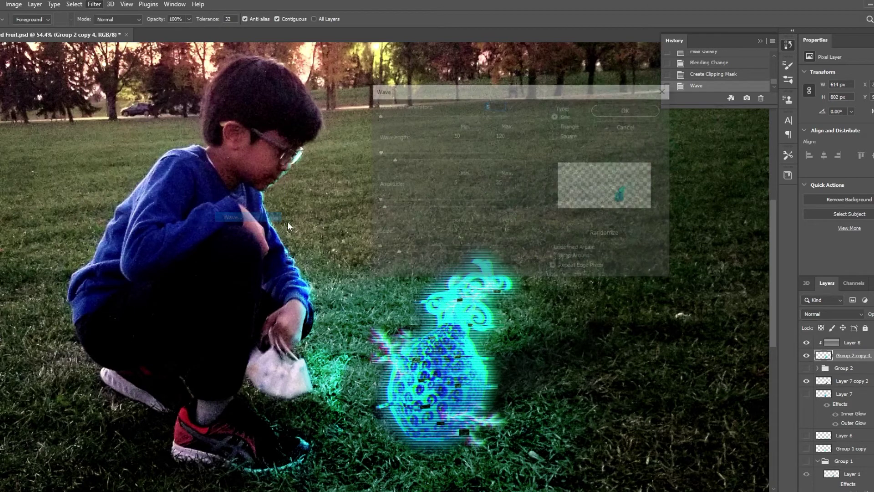
pyautogui.click(621, 114)
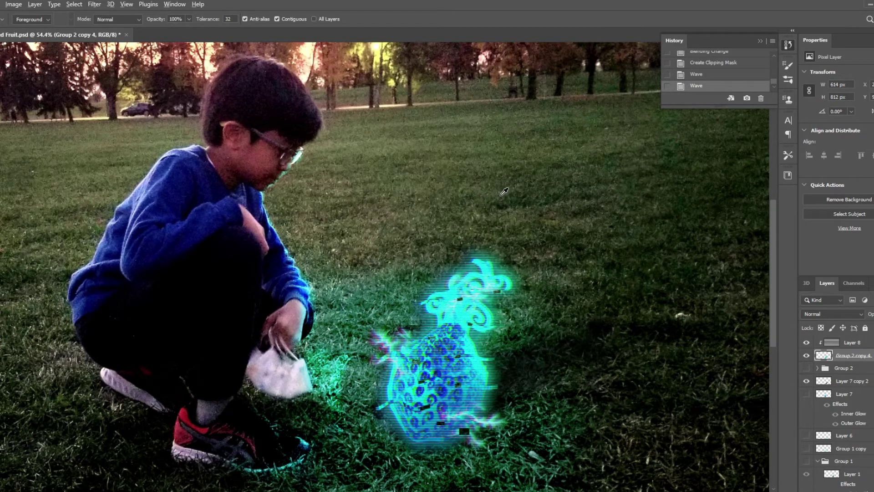
pyautogui.scroll(1, 501, 194)
pyautogui.scroll(1, 433, 196)
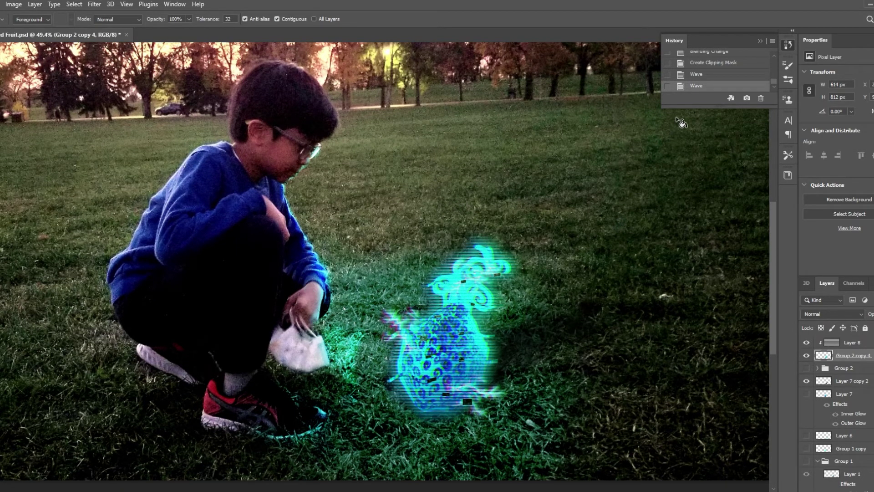
# Revert history to the clipping mask, then try and undo a Wave of horizontal 16, vertical 1.
pyautogui.click(696, 64)
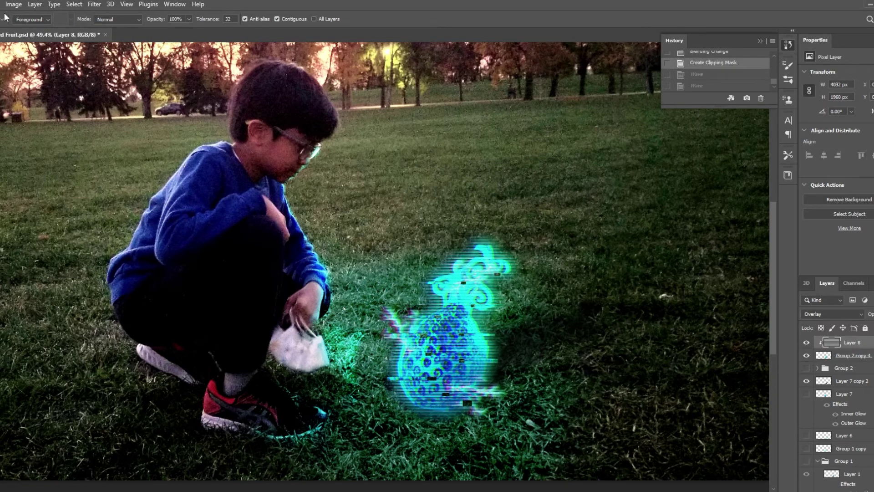
pyautogui.click(94, 4)
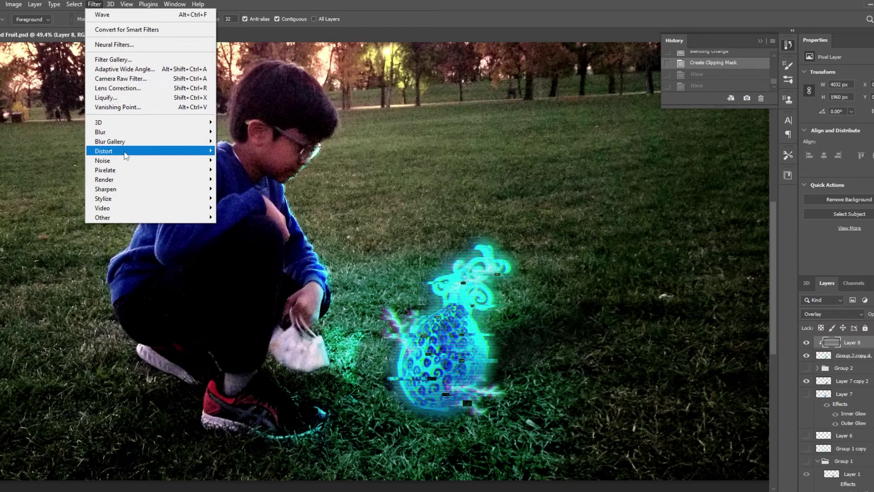
pyautogui.moveTo(104, 151)
pyautogui.click(260, 218)
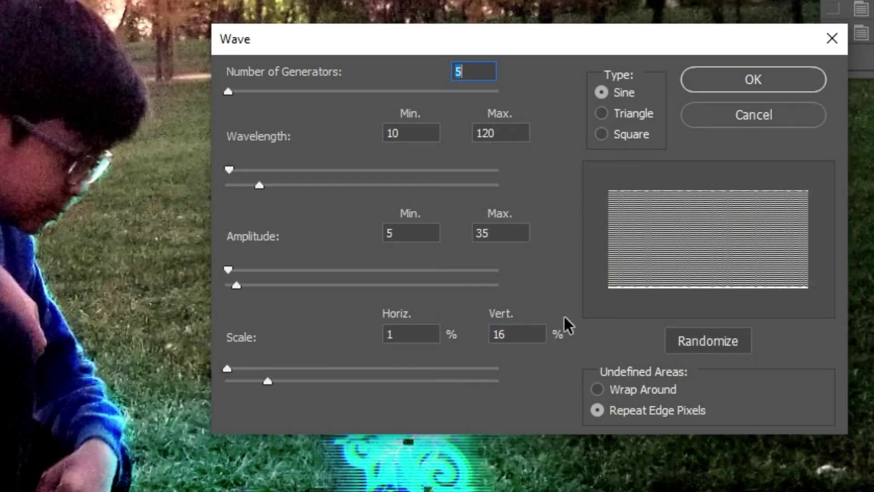
pyautogui.doubleClick(391, 333)
pyautogui.write('16')
pyautogui.doubleClick(494, 333)
pyautogui.write('1')
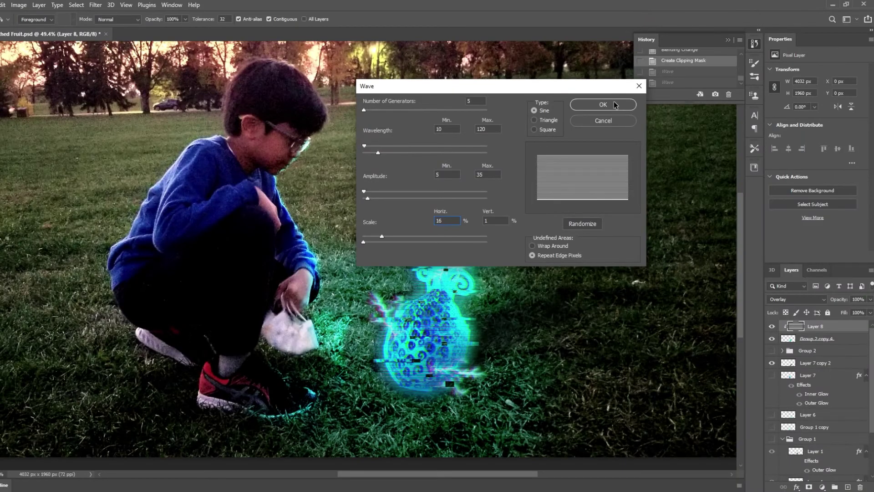
pyautogui.click(614, 102)
pyautogui.hotkey('ctrl', 'z')
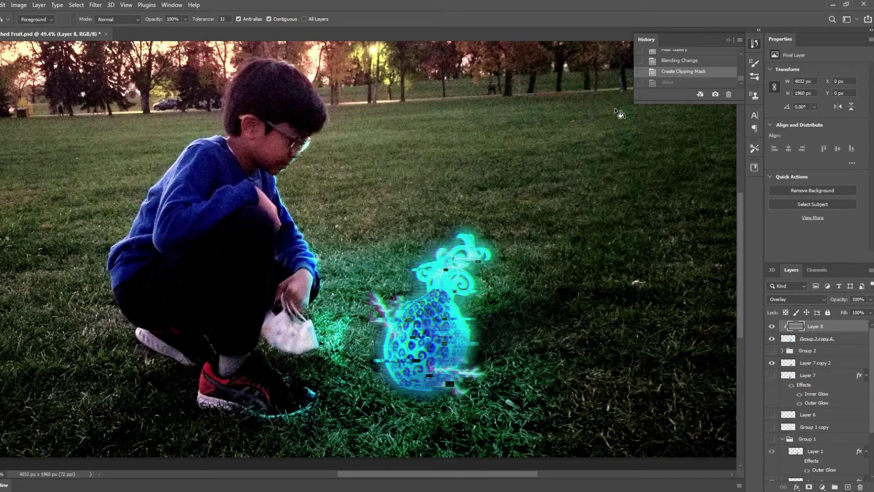
# On the Group 2 copy 4 fruit layer, reapply the last Wave and undo it.
pyautogui.click(847, 338)
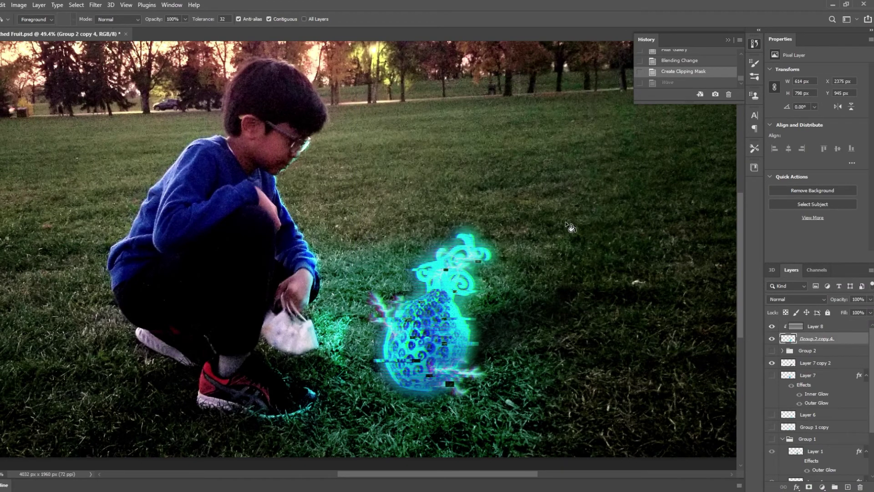
pyautogui.click(95, 5)
pyautogui.click(111, 14)
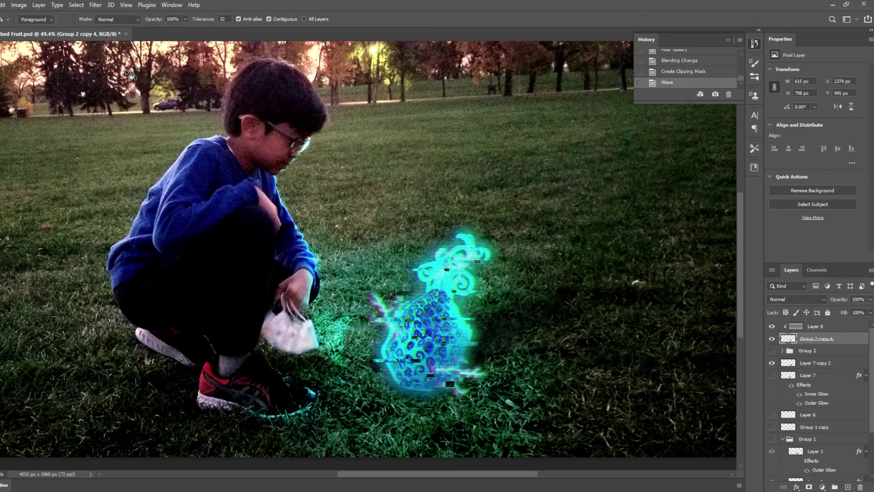
pyautogui.hotkey('ctrl', 'z')
# Apply a Wave with 8% horizontal and 1% vertical scale to the fruit, undoing and reapplying once.
pyautogui.click(96, 4)
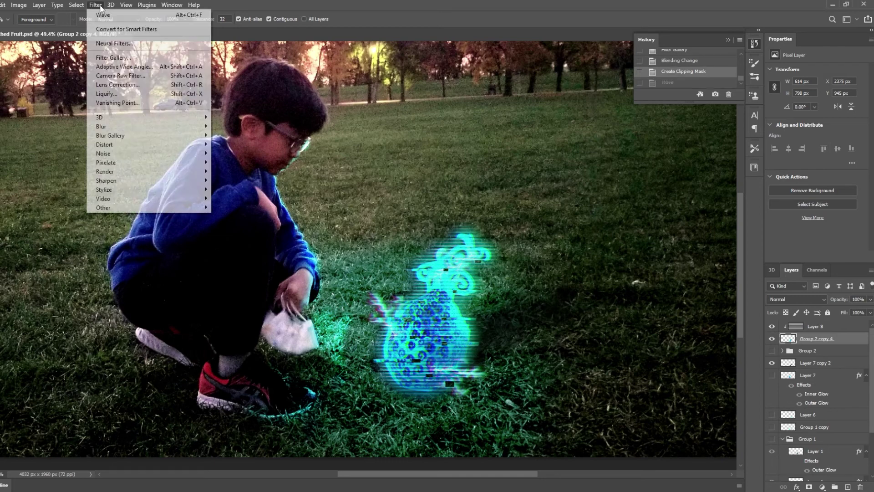
pyautogui.moveTo(105, 144)
pyautogui.click(253, 207)
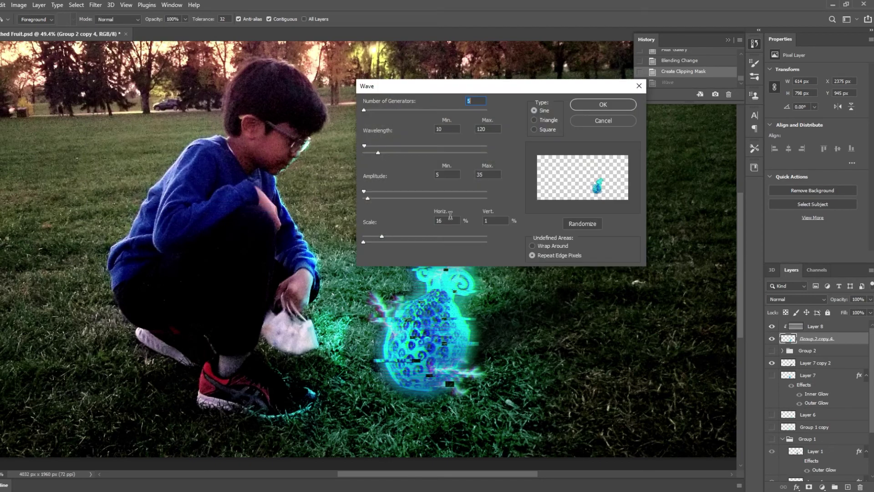
pyautogui.moveTo(376, 239); pyautogui.dragTo(371, 239)
pyautogui.click(632, 108)
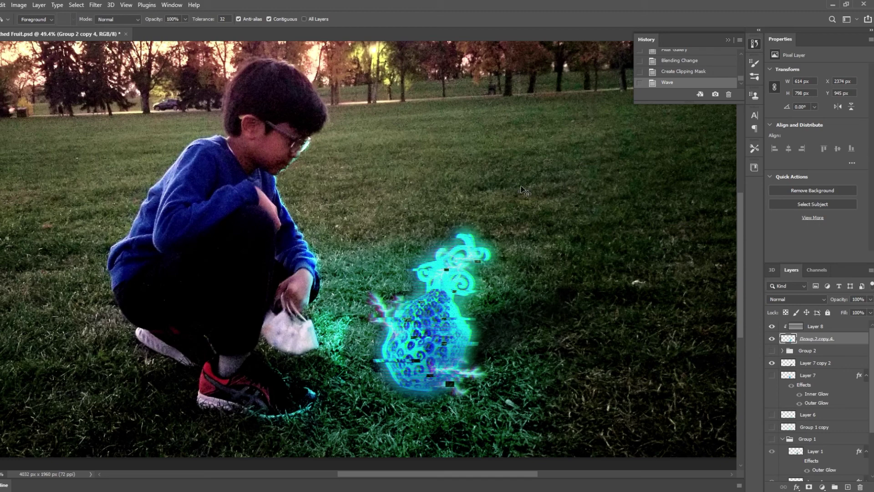
pyautogui.hotkey('ctrl', 'z')
pyautogui.click(123, 5)
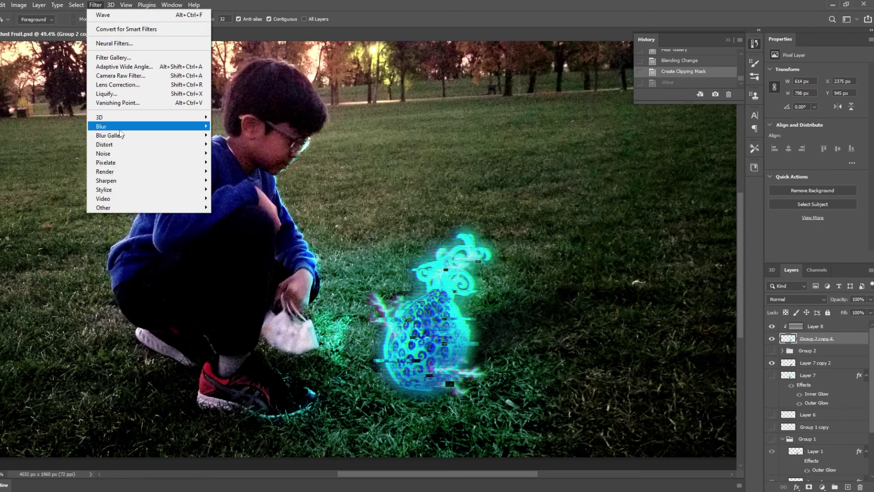
pyautogui.moveTo(137, 144)
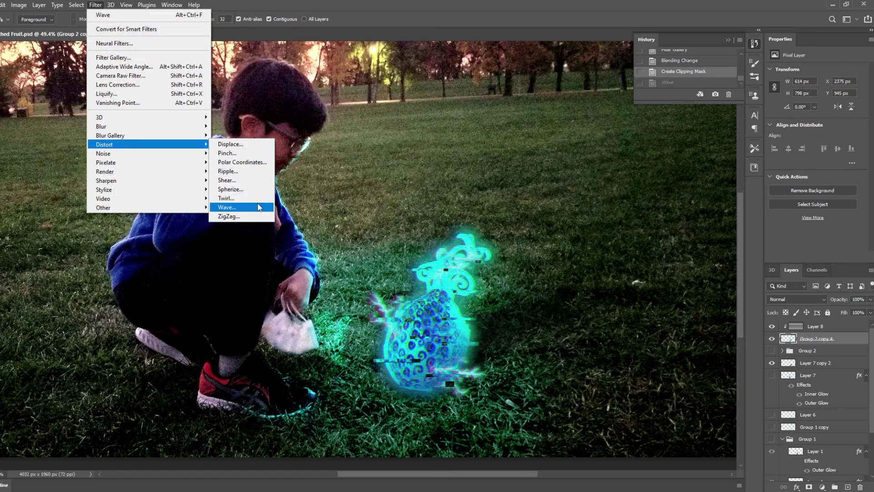
pyautogui.click(255, 207)
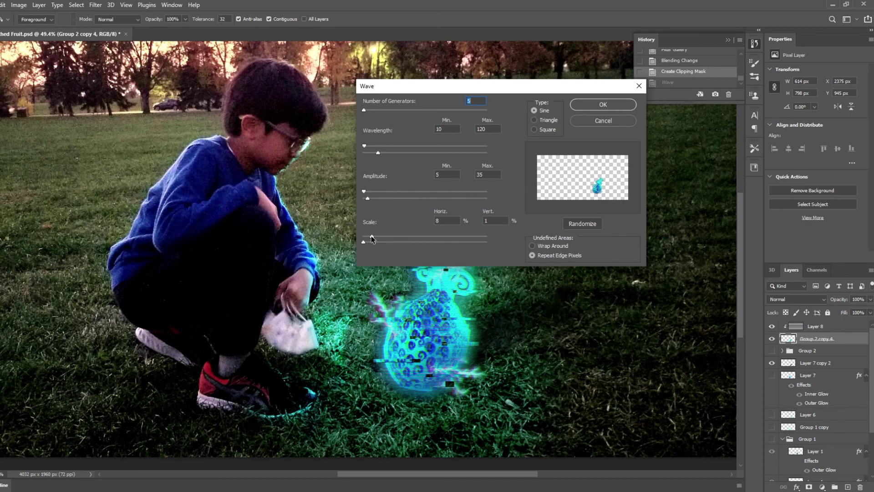
pyautogui.click(611, 105)
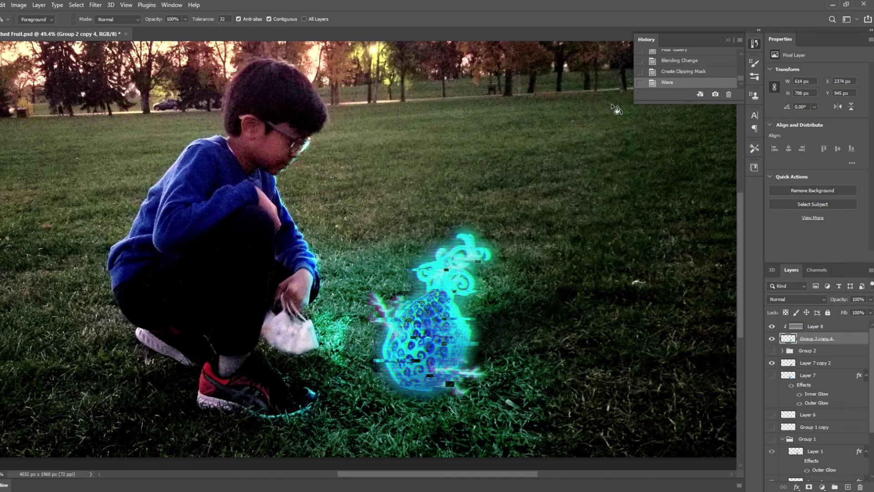